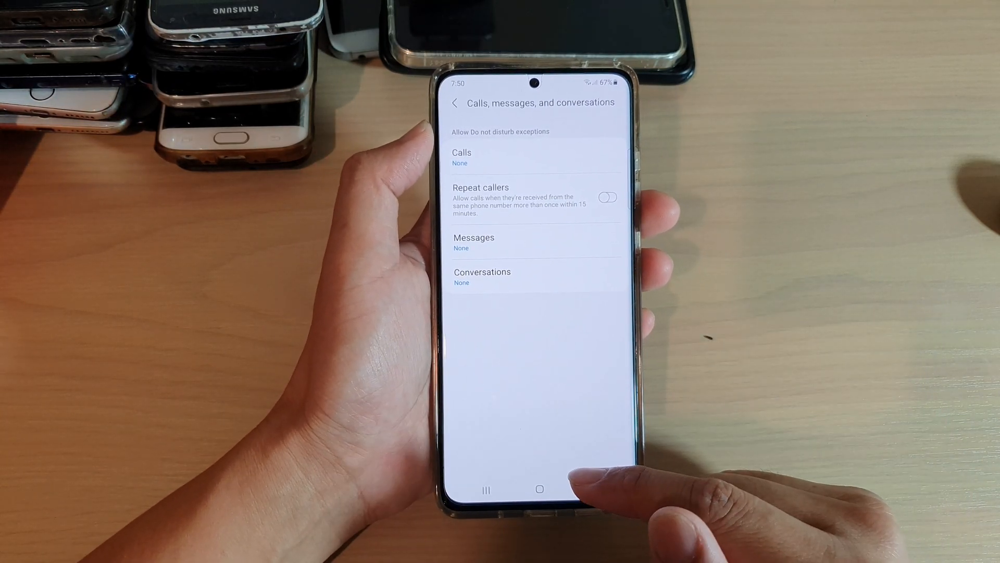
- Go to the home screen and reach the main Settings list from the quick panel
{"action": "left_click", "coordinate": [539, 491]}
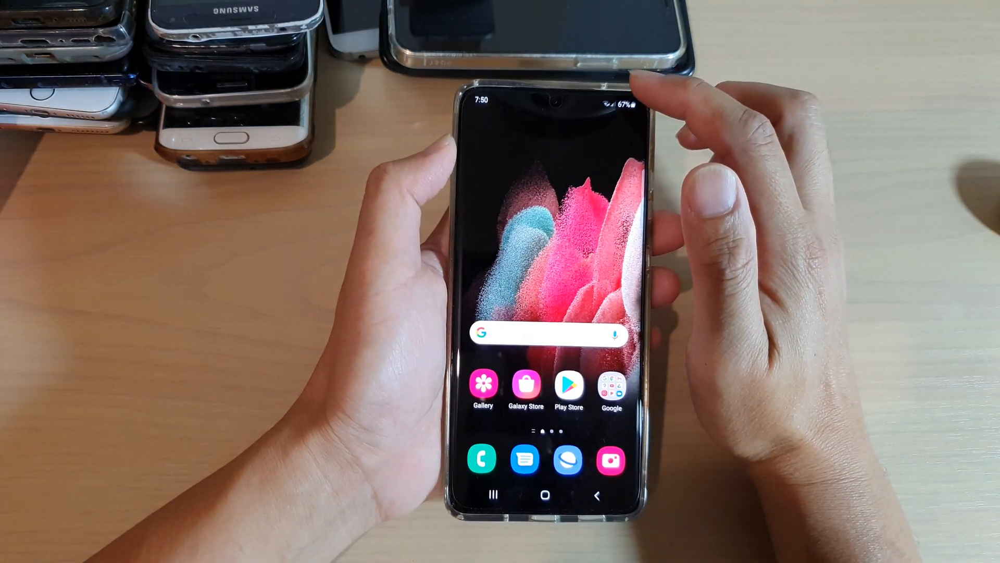
{"action": "left_click_drag", "start_coordinate": [602, 98], "coordinate": [602, 257]}
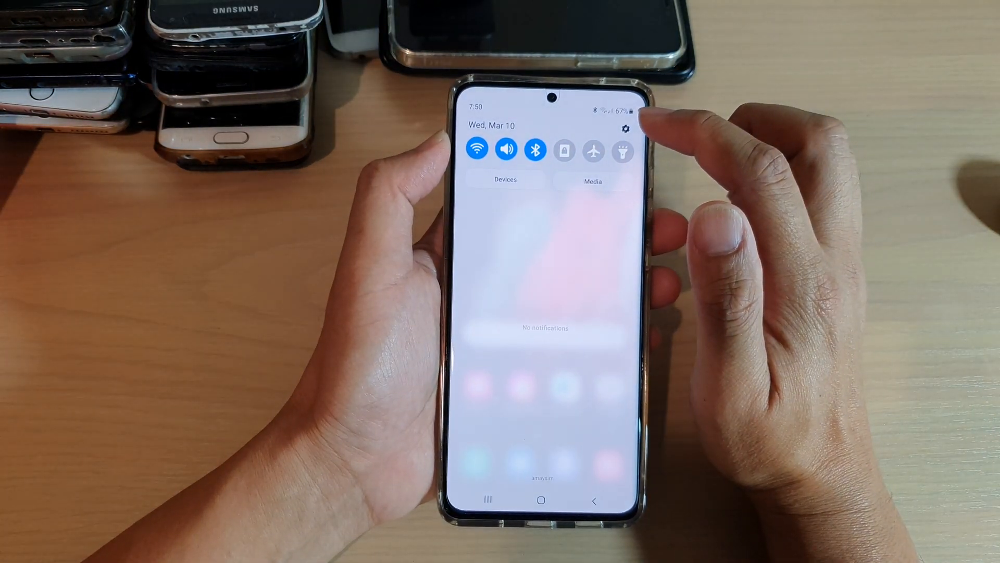
{"action": "left_click", "coordinate": [626, 130]}
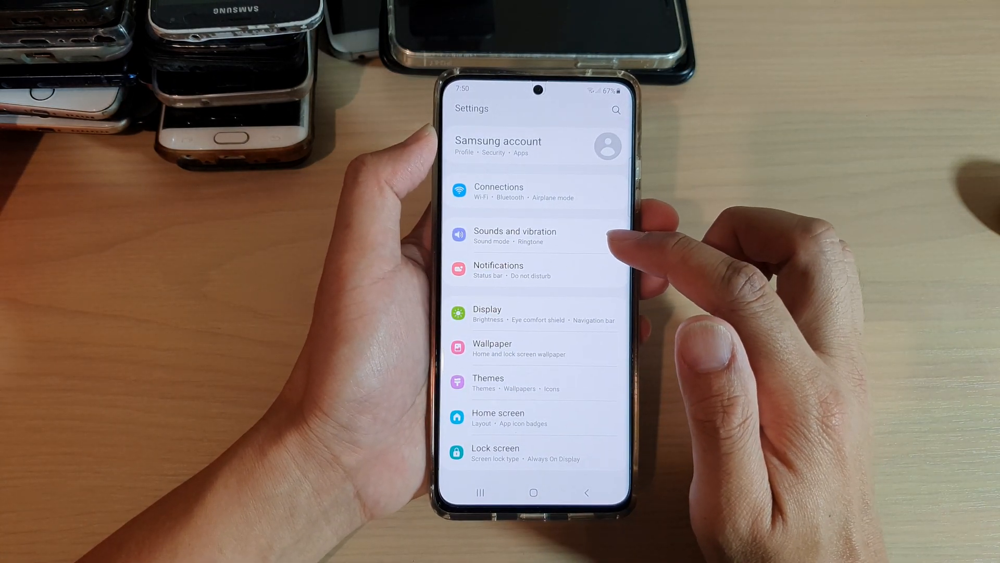
- Reach the Do not disturb settings through Notifications
{"action": "left_click", "coordinate": [592, 266]}
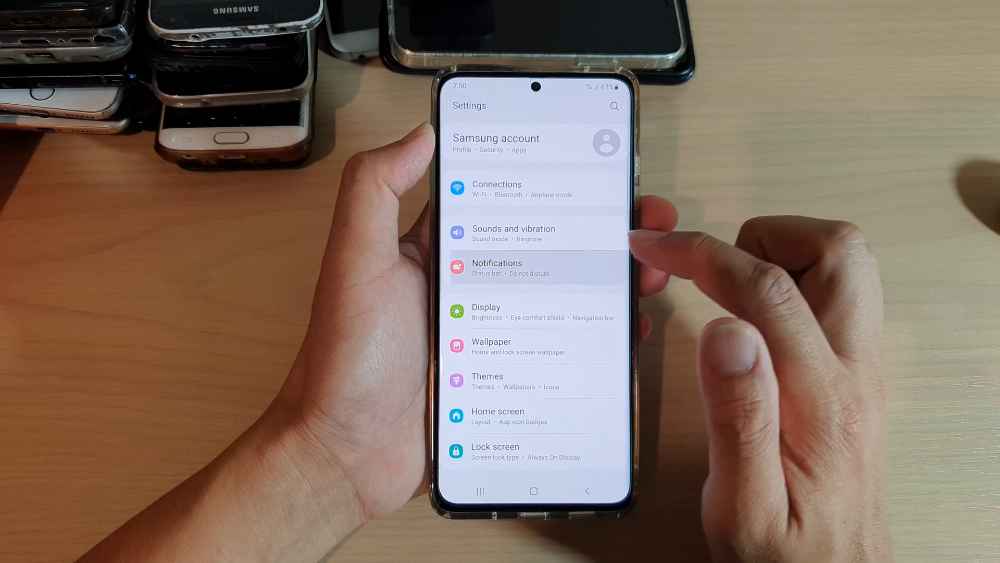
{"action": "scroll", "coordinate": [603, 380], "scroll_direction": "down", "scroll_amount": 2}
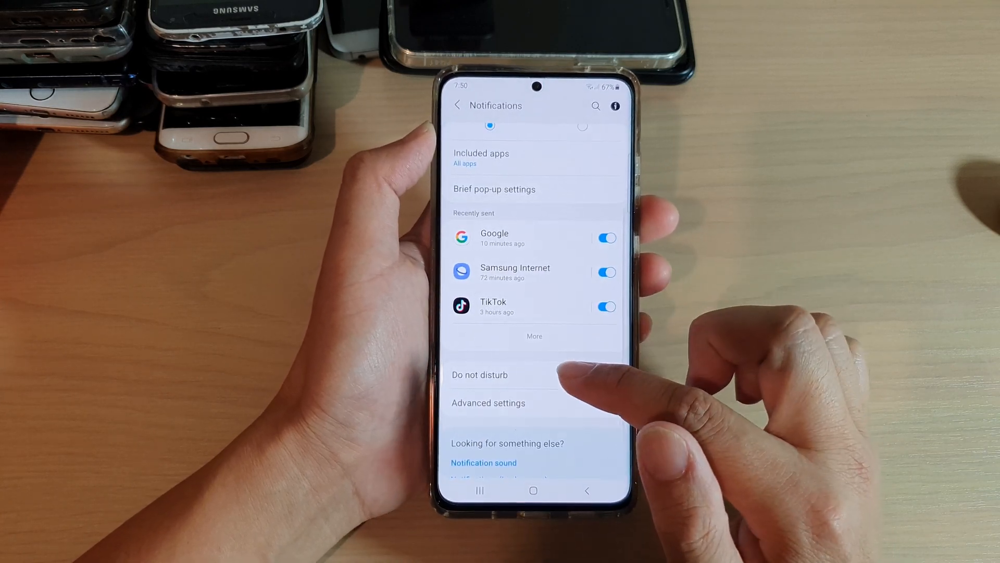
{"action": "left_click", "coordinate": [557, 374]}
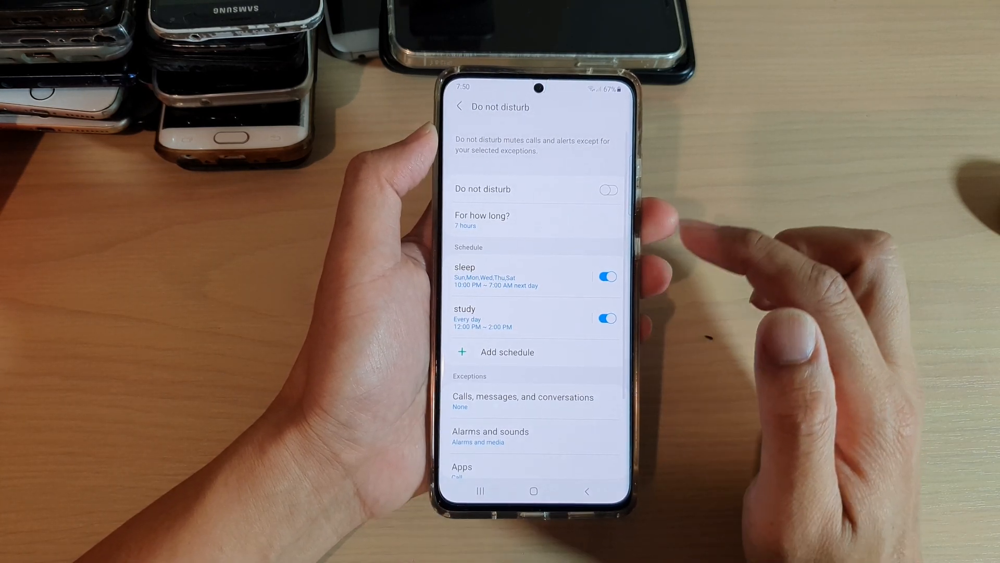
{"action": "scroll", "coordinate": [603, 268], "scroll_direction": "down", "scroll_amount": 1}
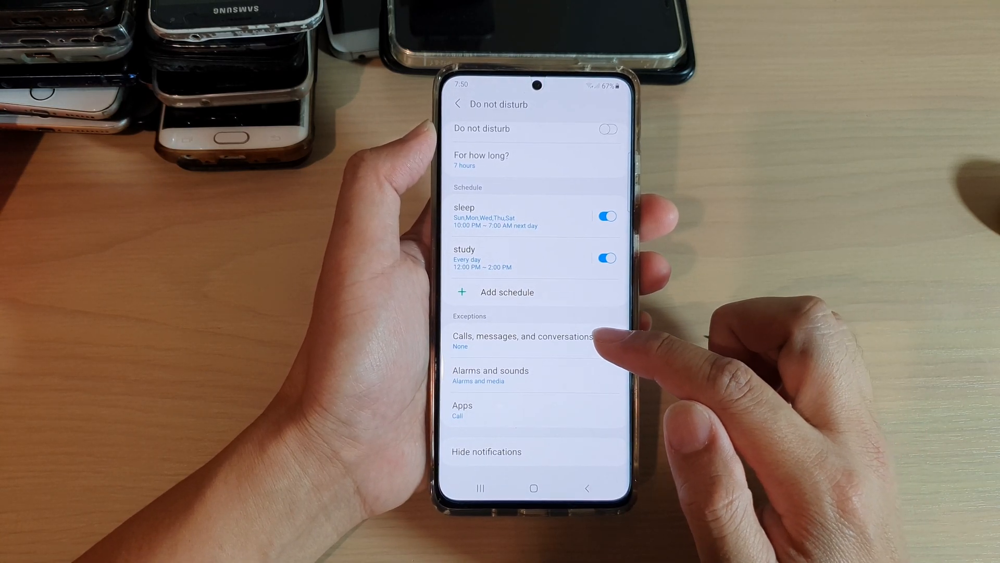
- In Calls, messages, and conversations, allow calls from Favorite contacts only
{"action": "left_click", "coordinate": [594, 337]}
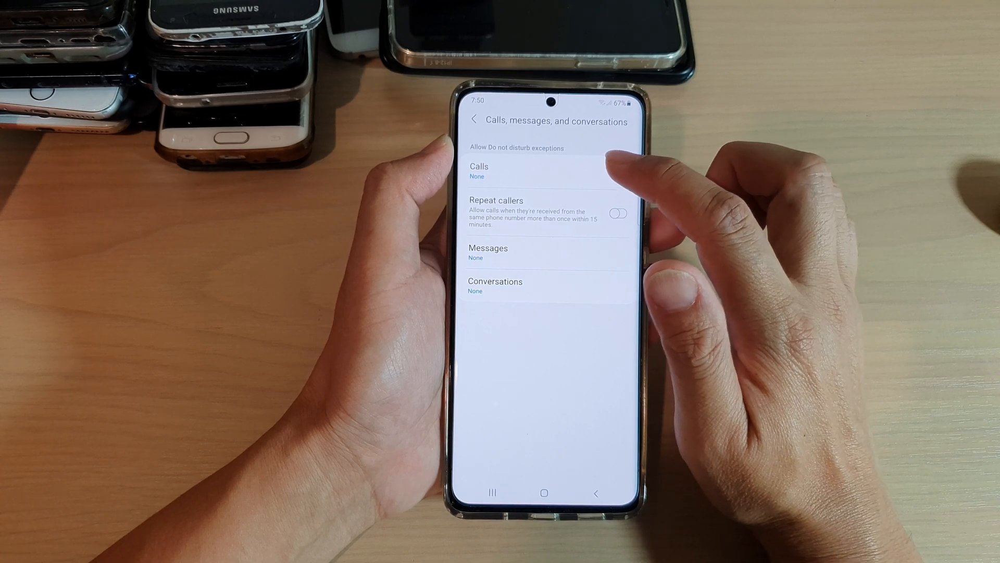
{"action": "left_click", "coordinate": [613, 170]}
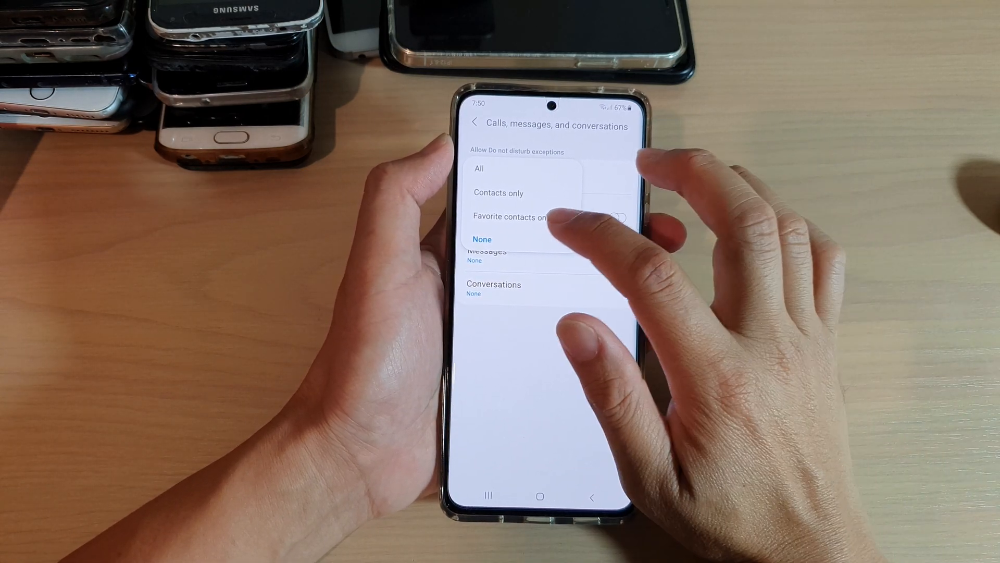
{"action": "left_click", "coordinate": [504, 218]}
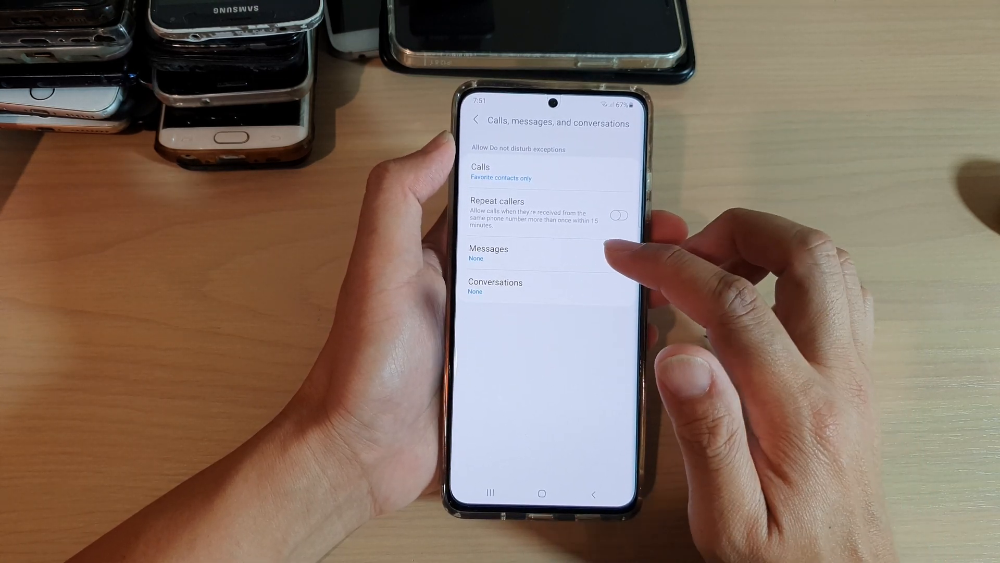
{"action": "left_click", "coordinate": [625, 170]}
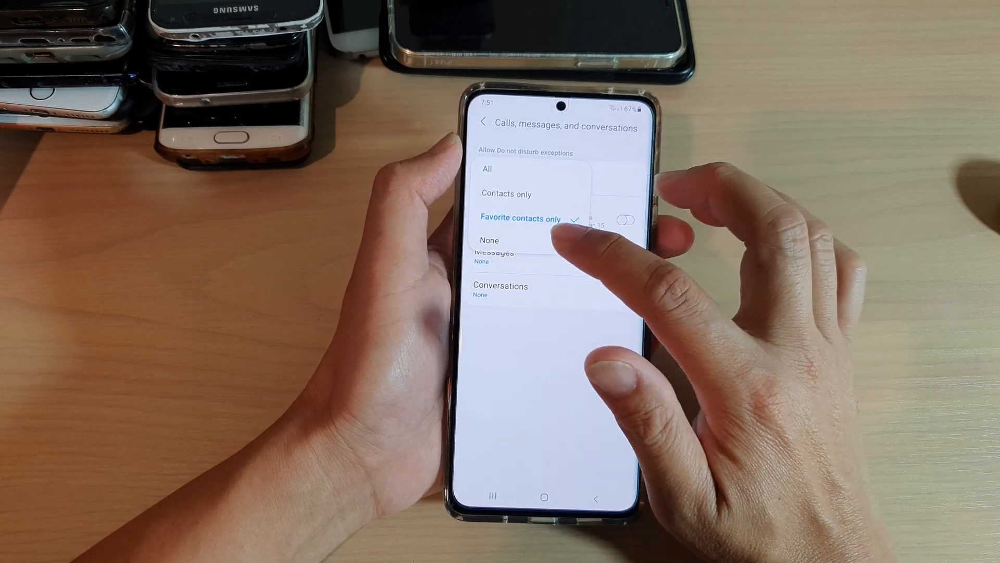
- Set calls back to None, keep messages and conversations at None, then return home
{"action": "left_click", "coordinate": [594, 235]}
{"action": "left_click", "coordinate": [569, 254]}
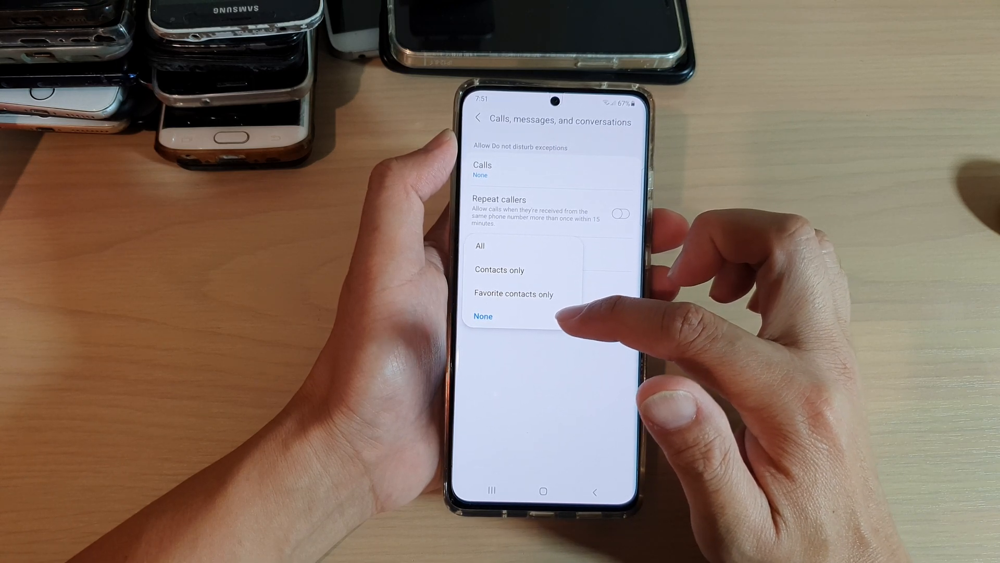
{"action": "left_click", "coordinate": [516, 317]}
{"action": "left_click", "coordinate": [614, 281]}
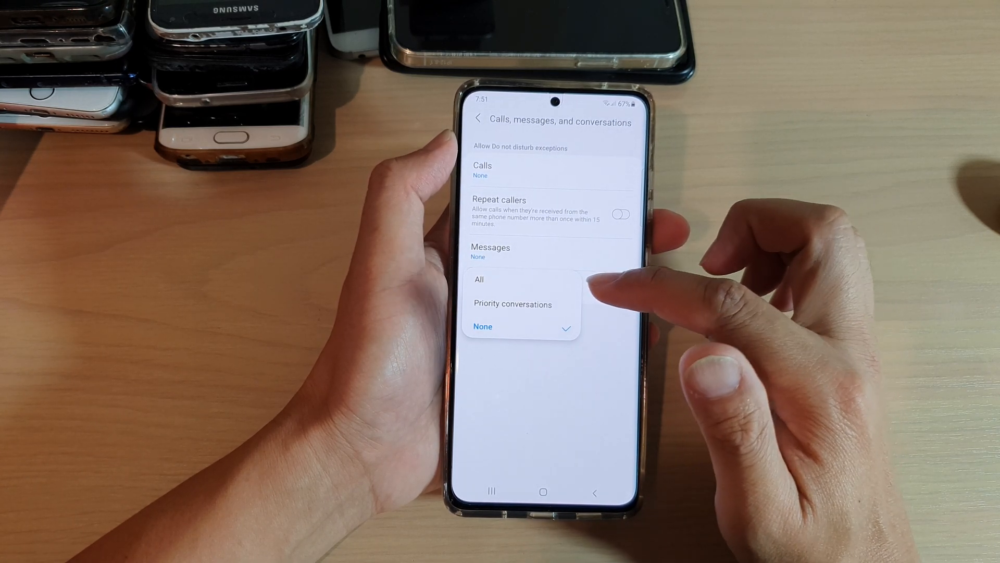
{"action": "left_click", "coordinate": [590, 291]}
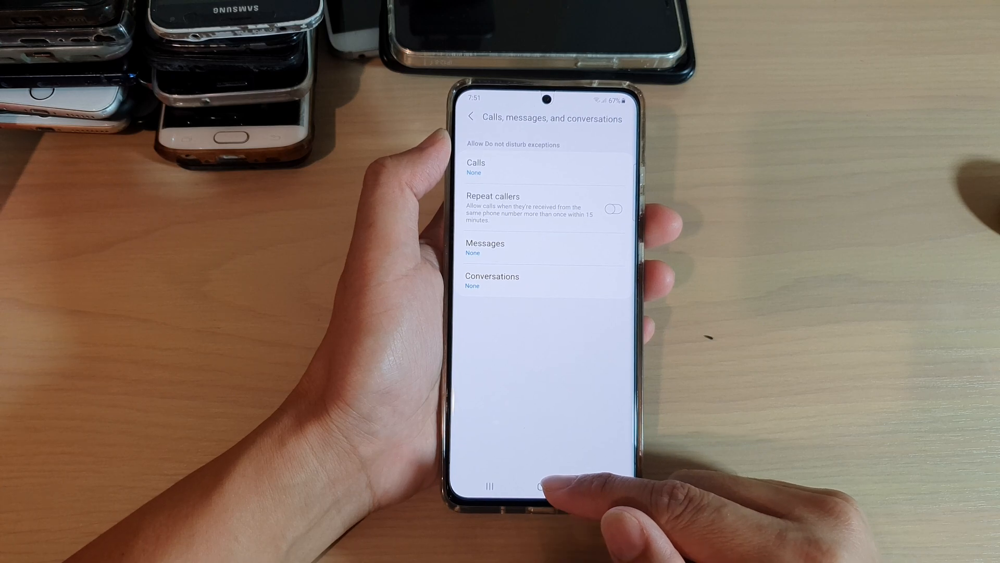
{"action": "left_click", "coordinate": [539, 486]}
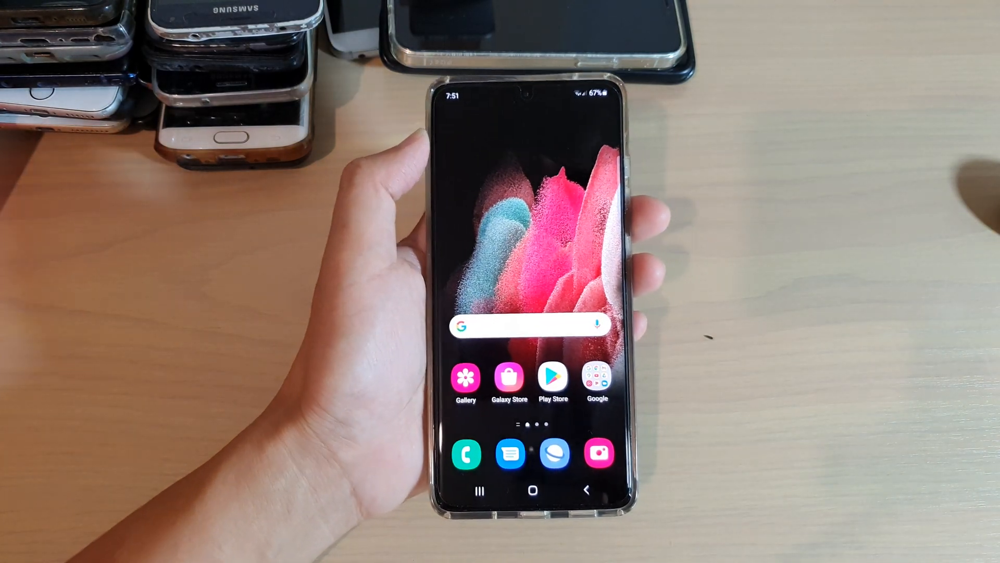